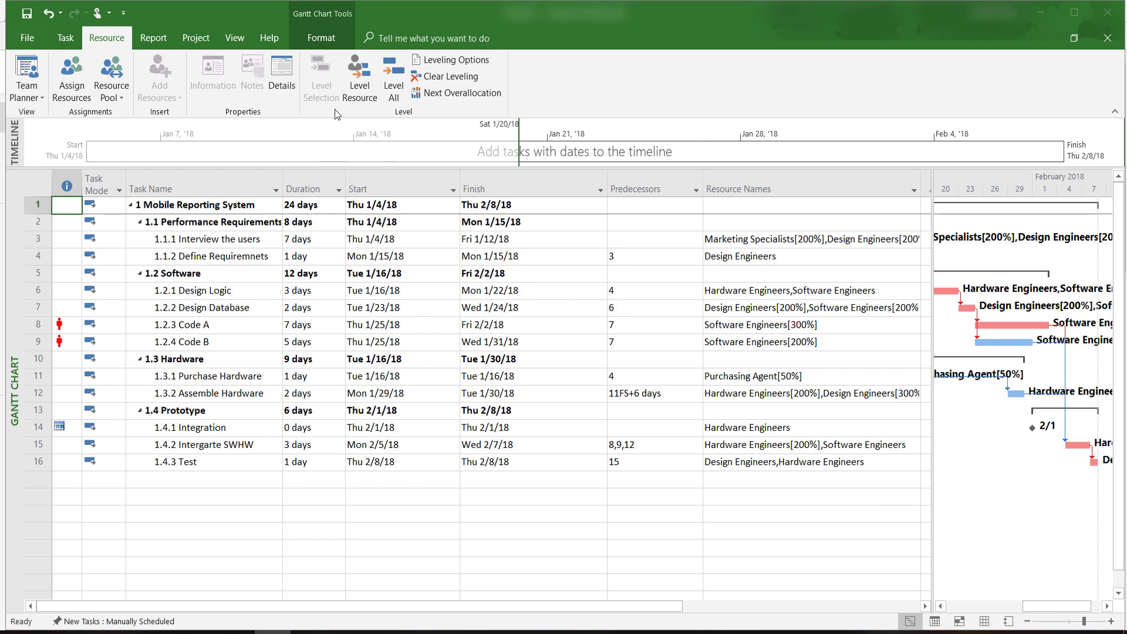
Limit leveling to available slack, with no assignment adjustment, no splits, and no manual-task leveling.
left_click(437, 61)
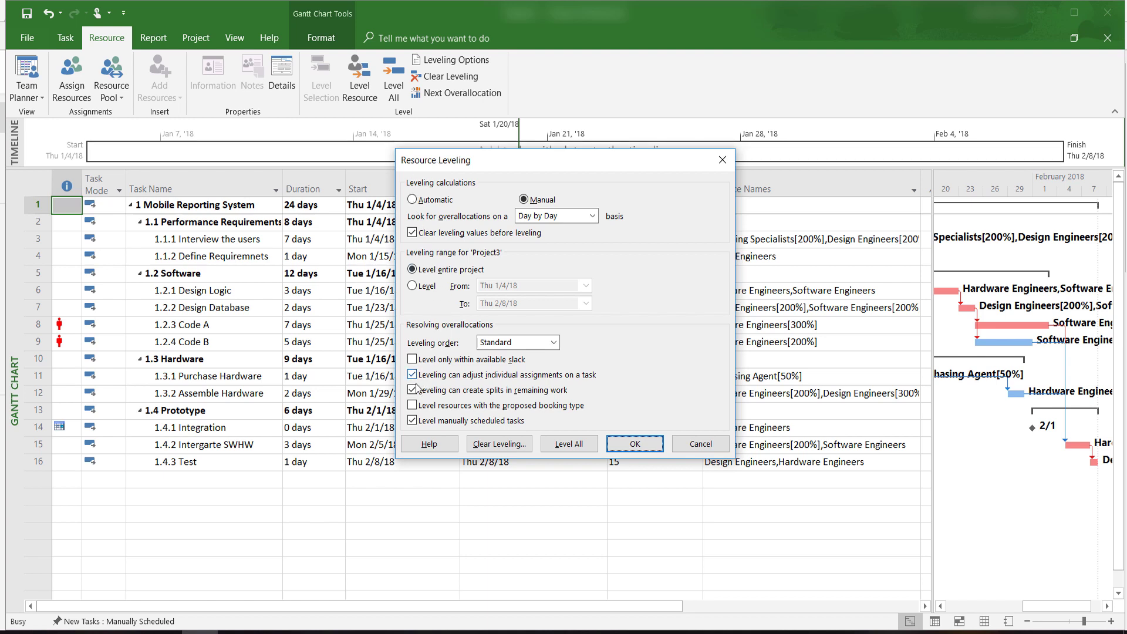
left_click(412, 359)
left_click(412, 389)
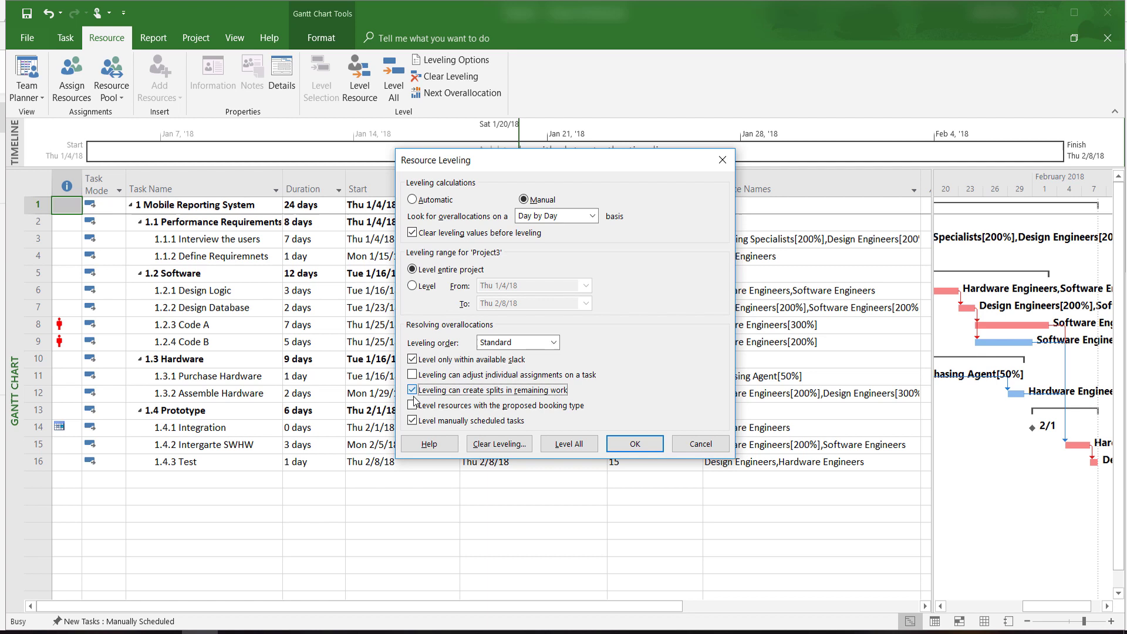
left_click(415, 420)
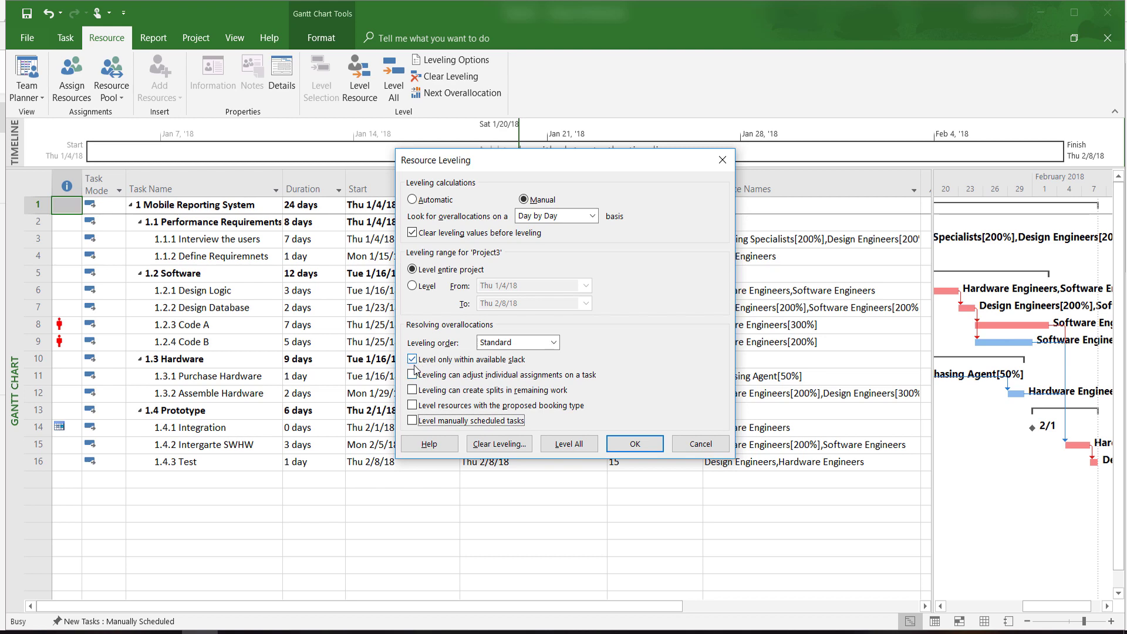
Run Level All, skipping the unresolvable Software Engineers overallocation until leveling finishes.
left_click(565, 444)
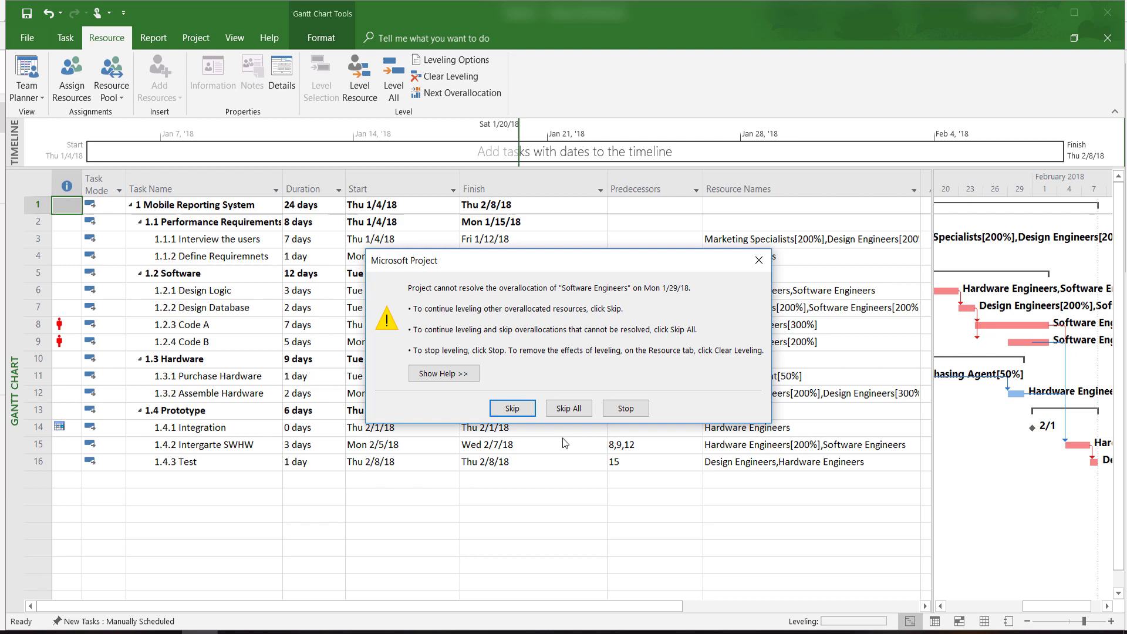
left_click(519, 410)
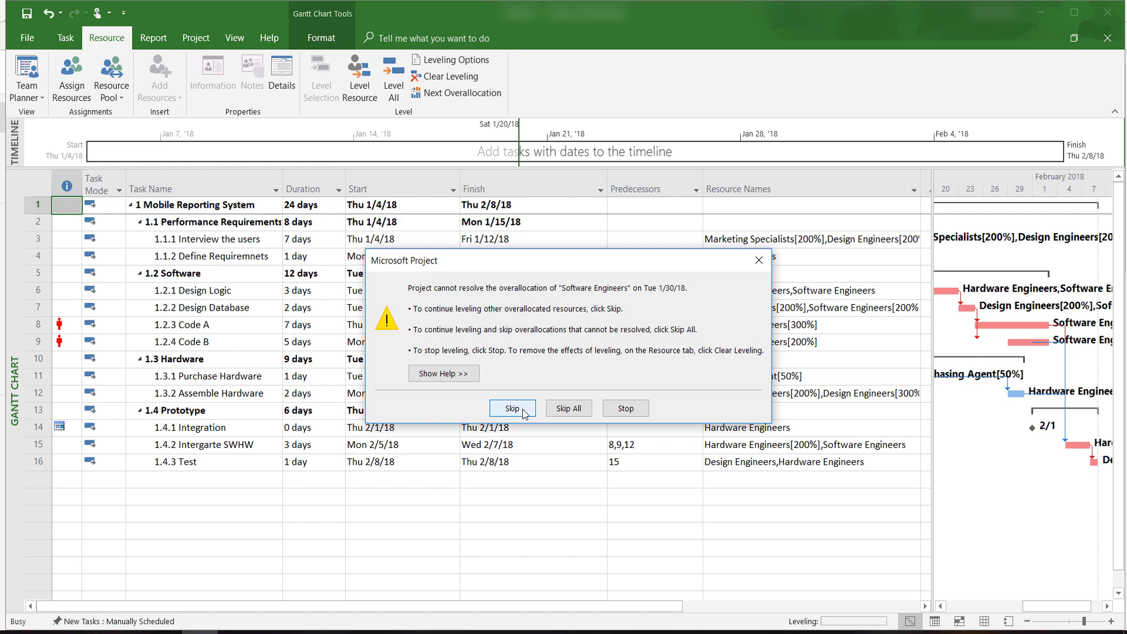
left_click(567, 409)
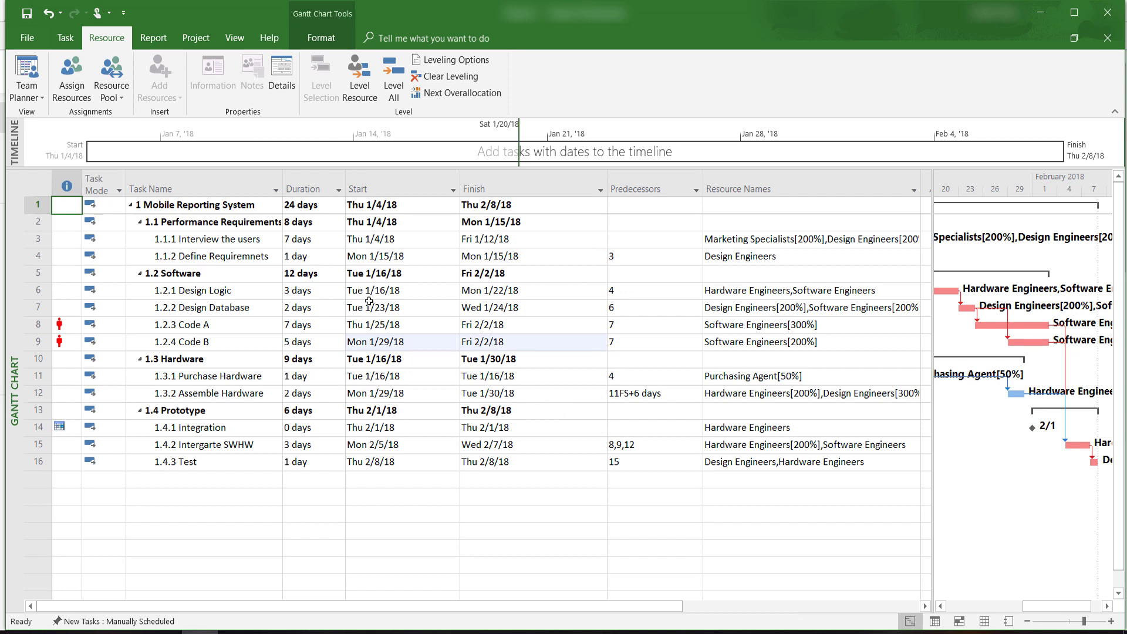
Switch to the Resource Sheet to confirm Software Engineers (300% max) is still overallocated.
left_click(41, 101)
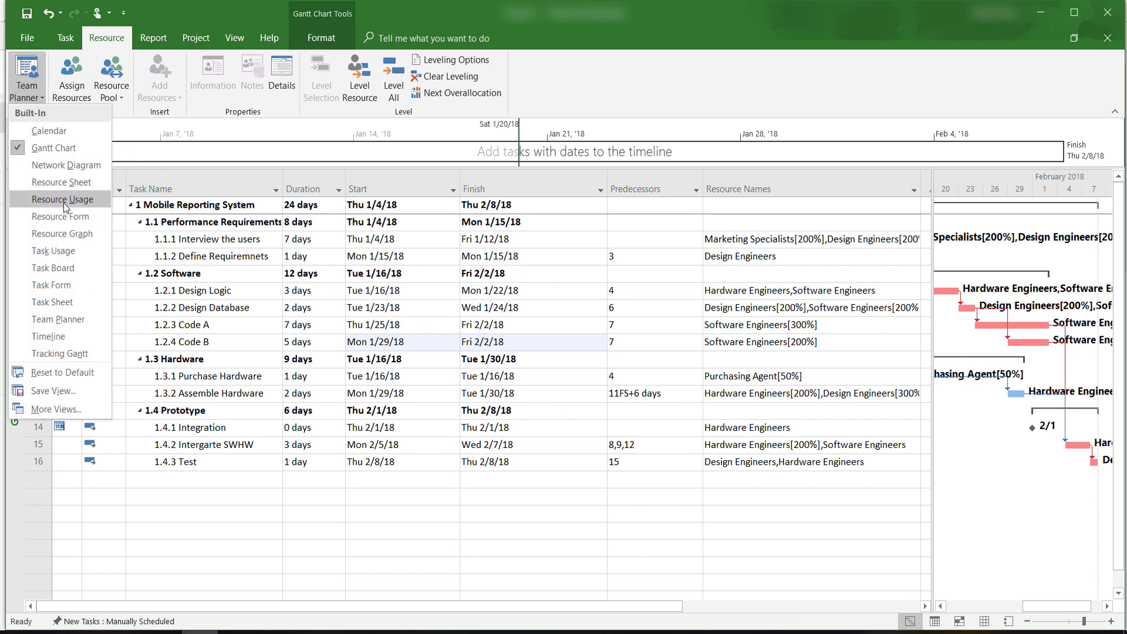
left_click(85, 187)
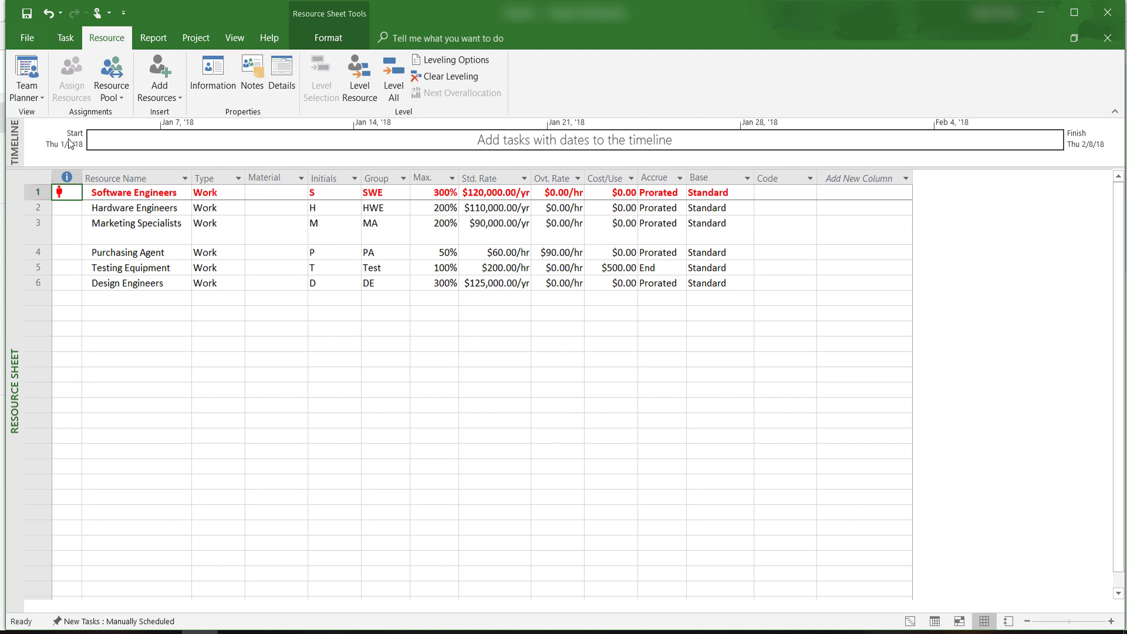
left_click(43, 97)
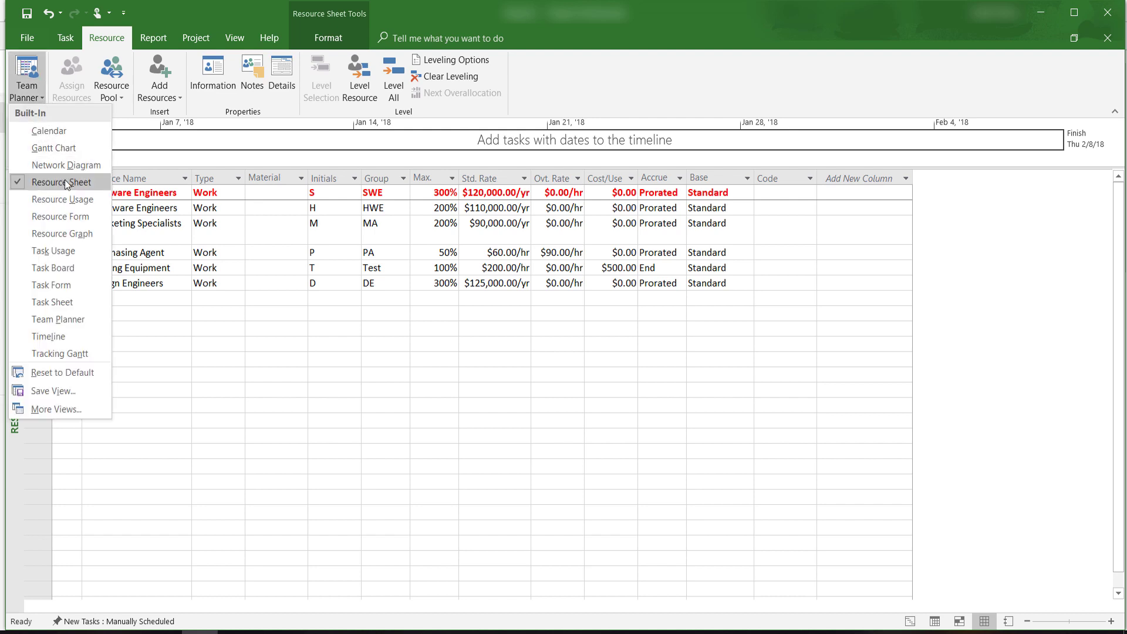
Open Resource Usage and scroll to Software Engineers' 40-hour days on Code A and Code B.
left_click(73, 201)
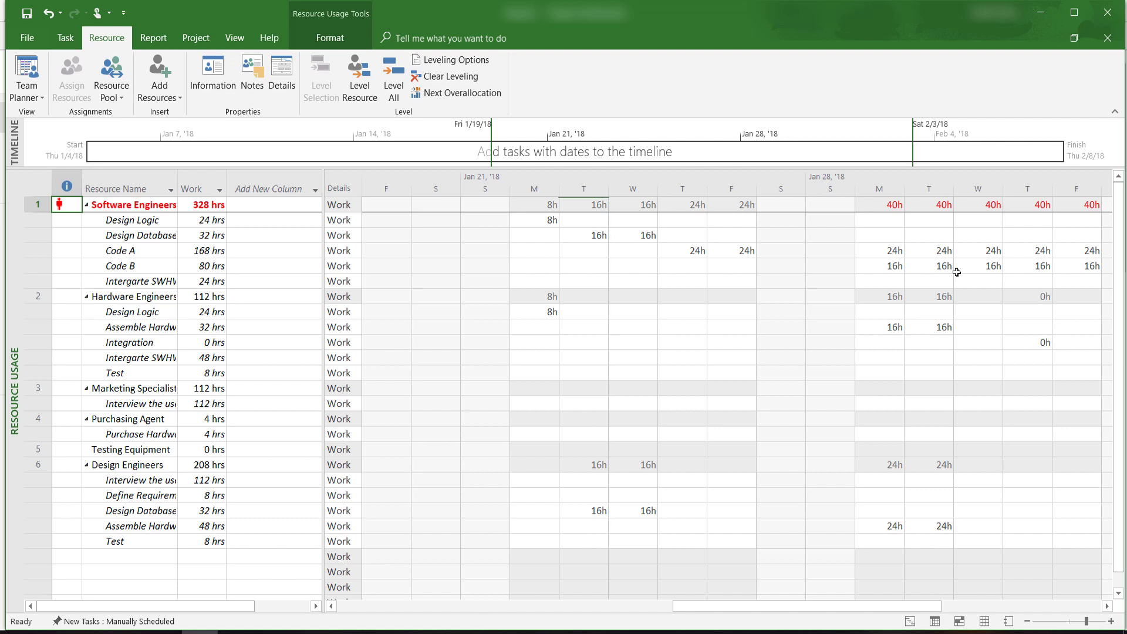
scroll(957, 271, "right", 5)
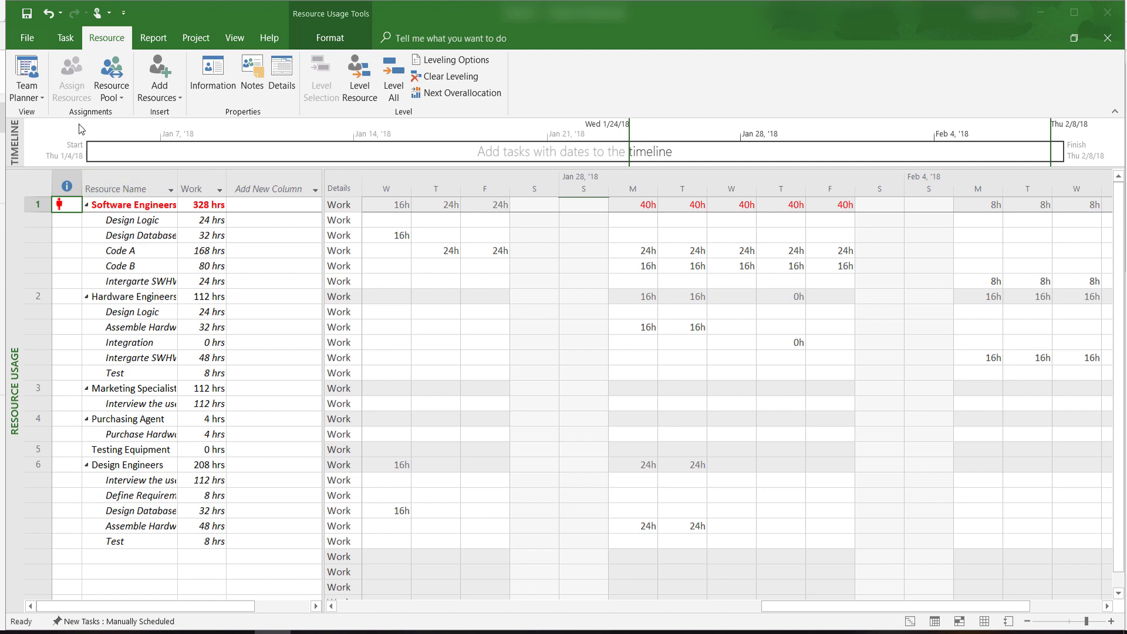
left_click(42, 98)
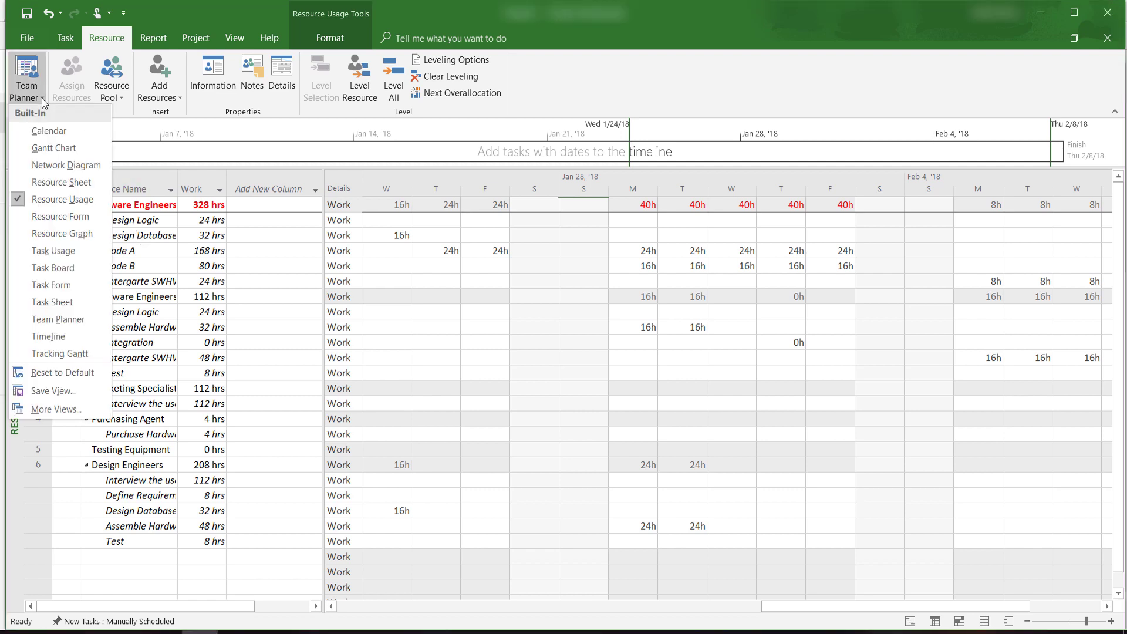
Back on the Resource Sheet, raise Software Engineers' maximum units to 500%.
left_click(85, 184)
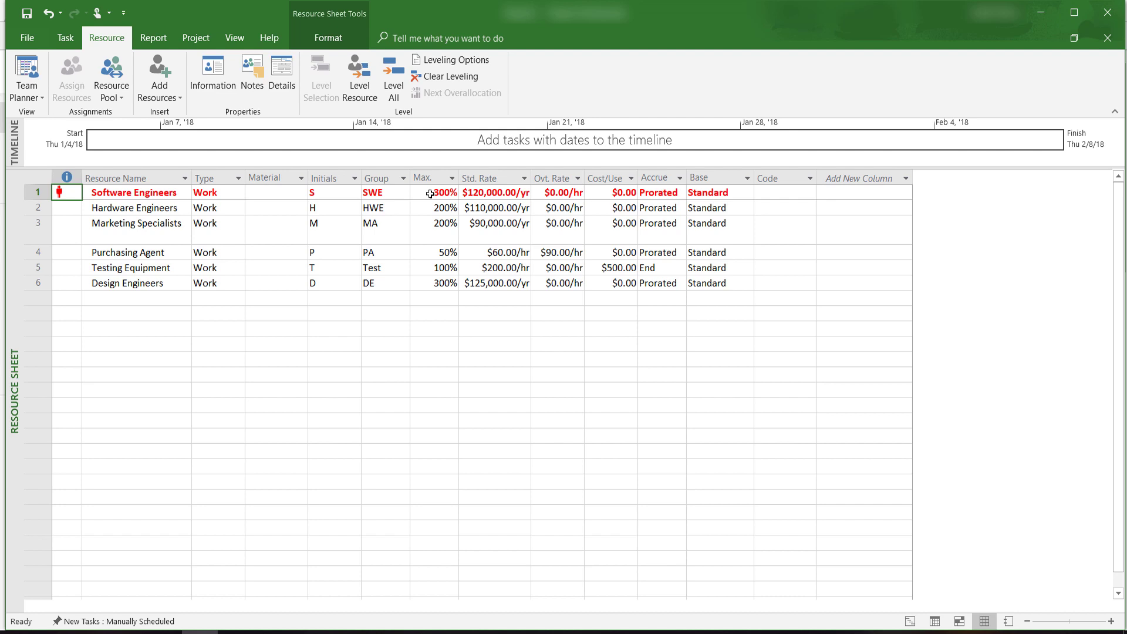
left_click(430, 194)
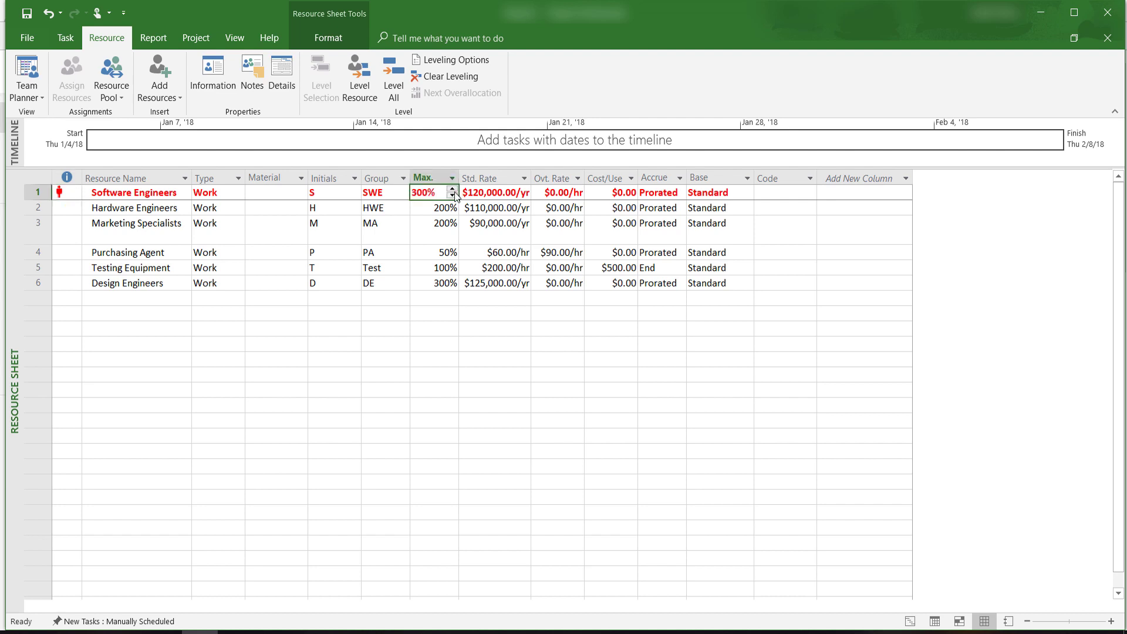
left_click(452, 189)
left_click(453, 189)
left_click(452, 190)
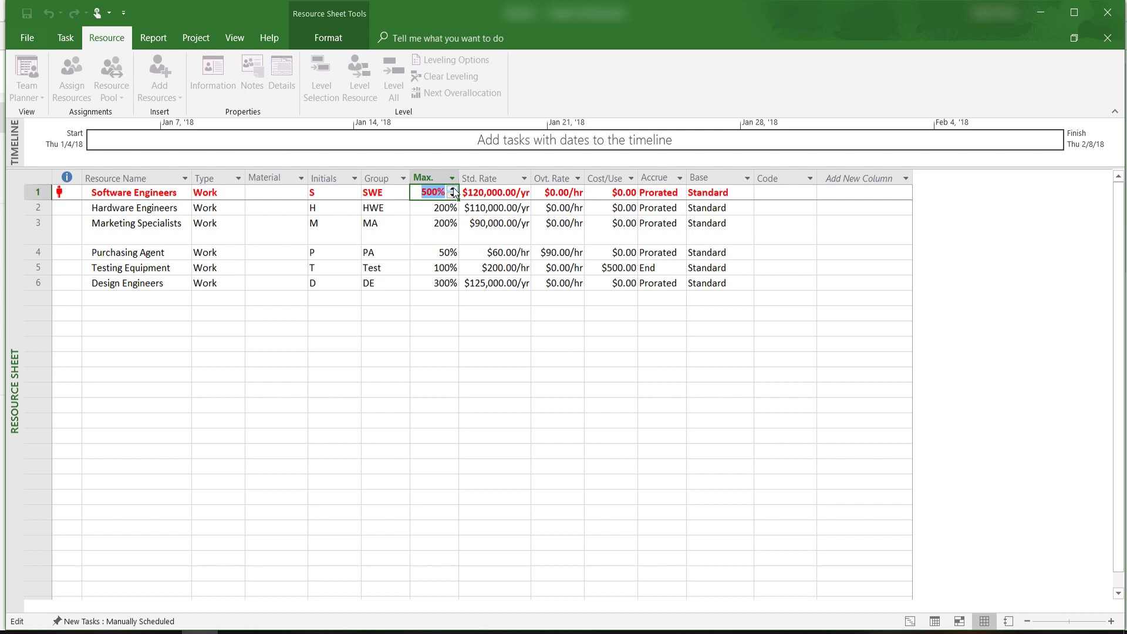
key("Return")
left_click(444, 315)
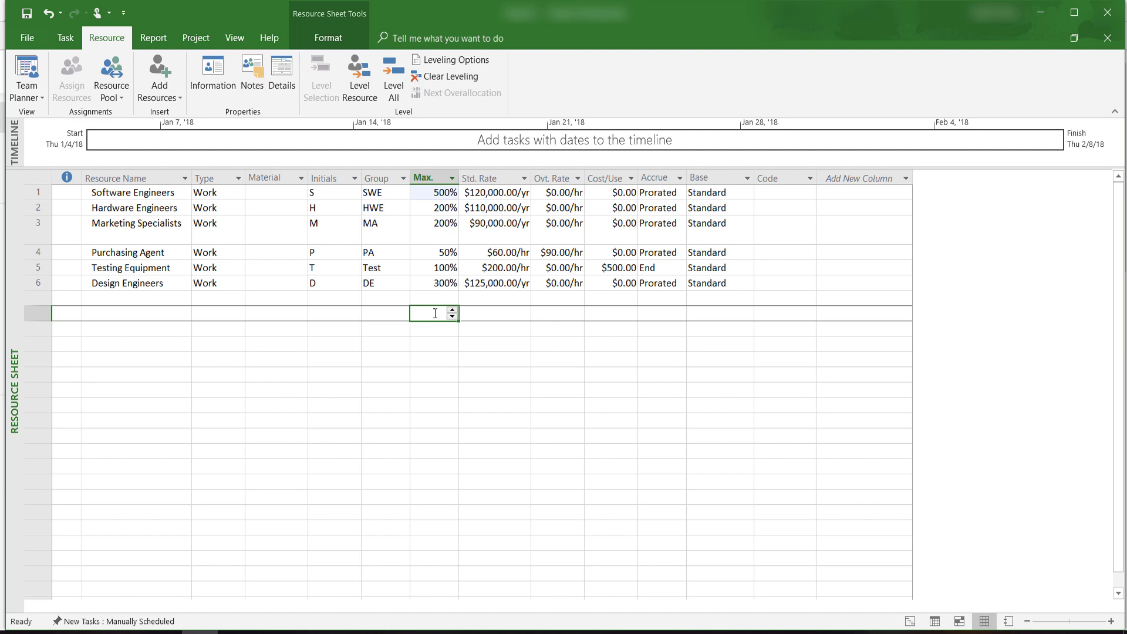
Set Software Engineers' maximum units back to 300%.
left_click(438, 192)
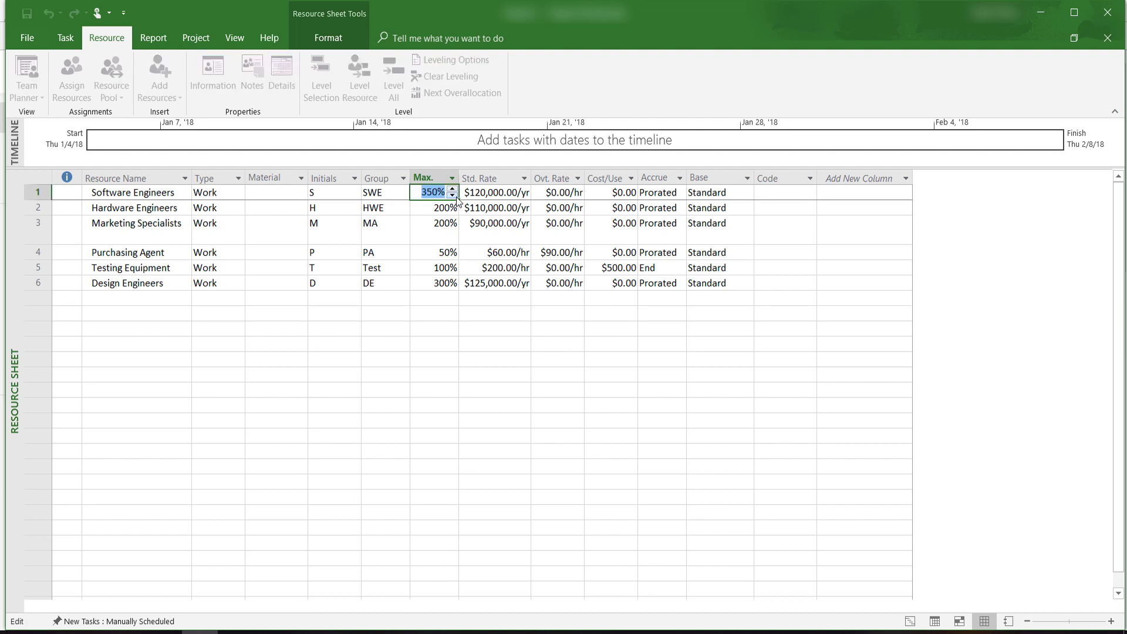
left_click(456, 197)
key("Return")
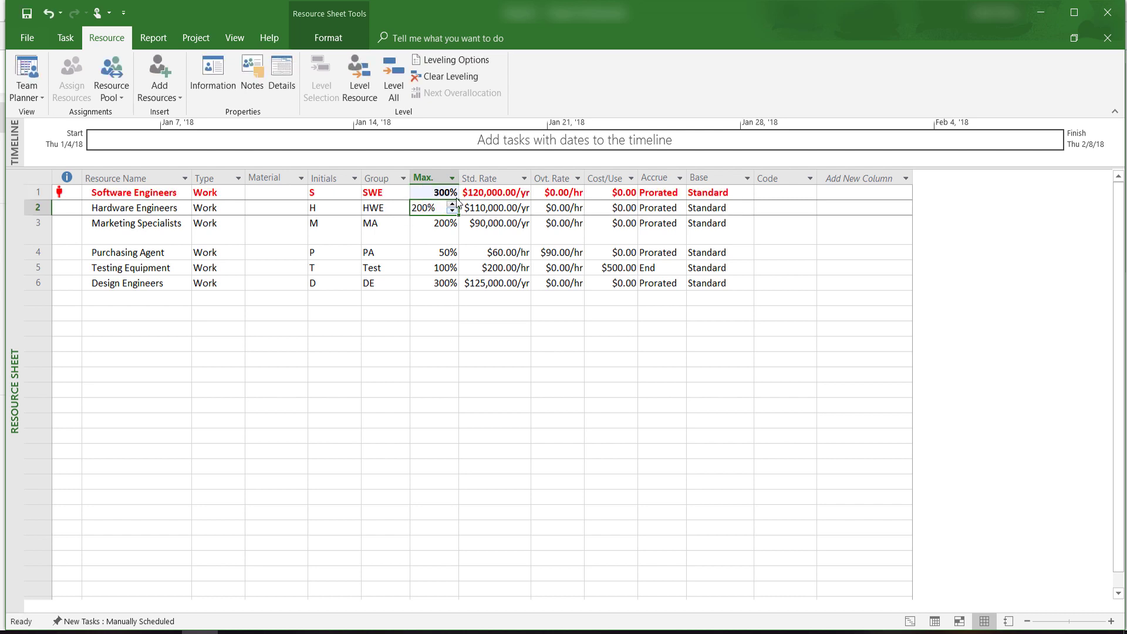
Add a new resource named 'External SWE', correcting the misspelled 'External SME'.
left_click(162, 298)
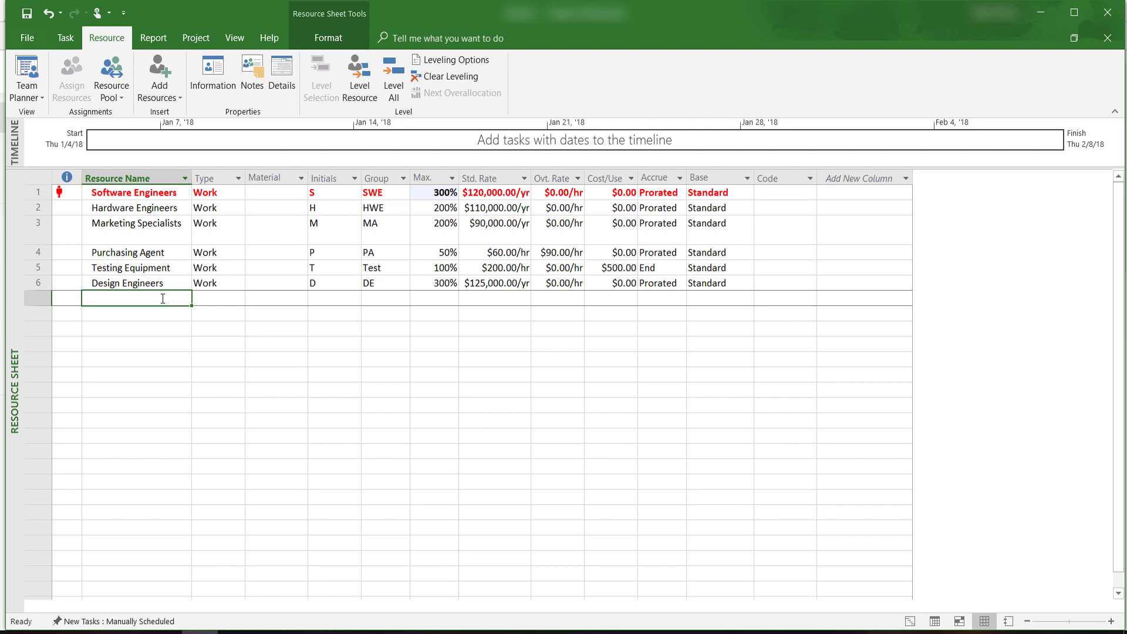
type("E")
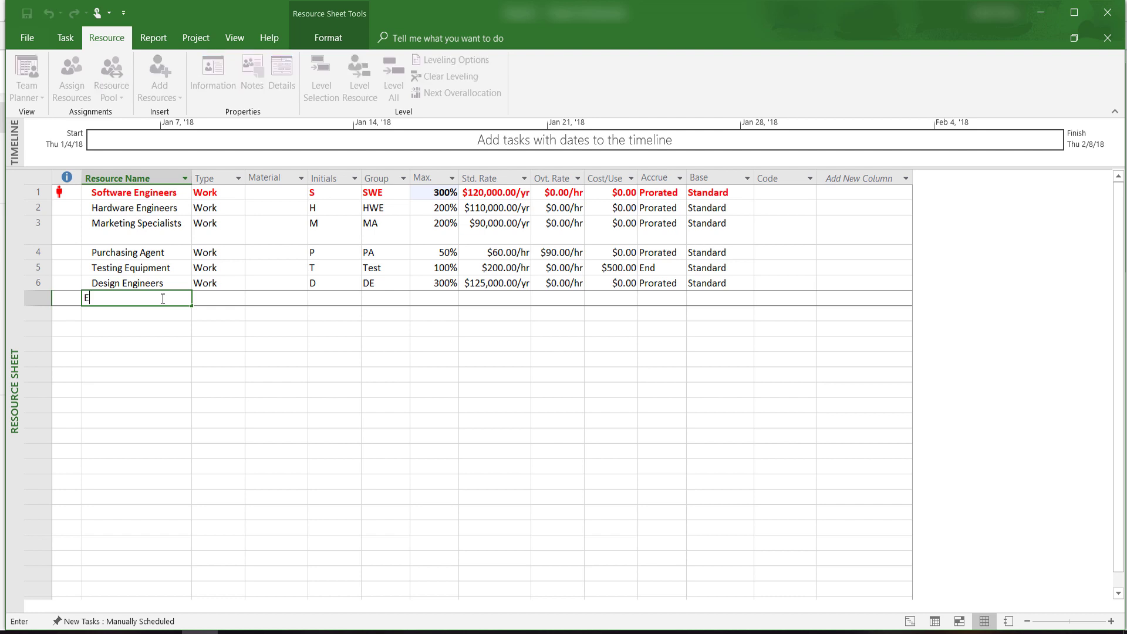
type("xternal")
type(" SME")
key("ctrl+BackSpace")
key("ctrl+BackSpace")
type("External SWE")
key("Return")
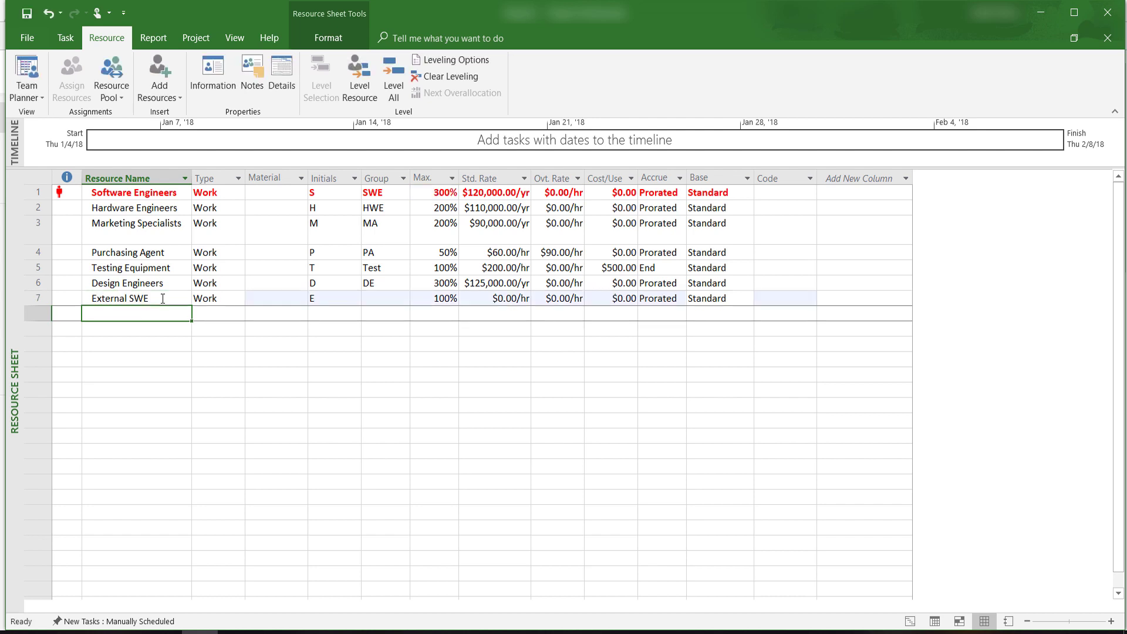
Give External SWE 200% maximum units and a $125.00/hr standard rate.
left_click(449, 300)
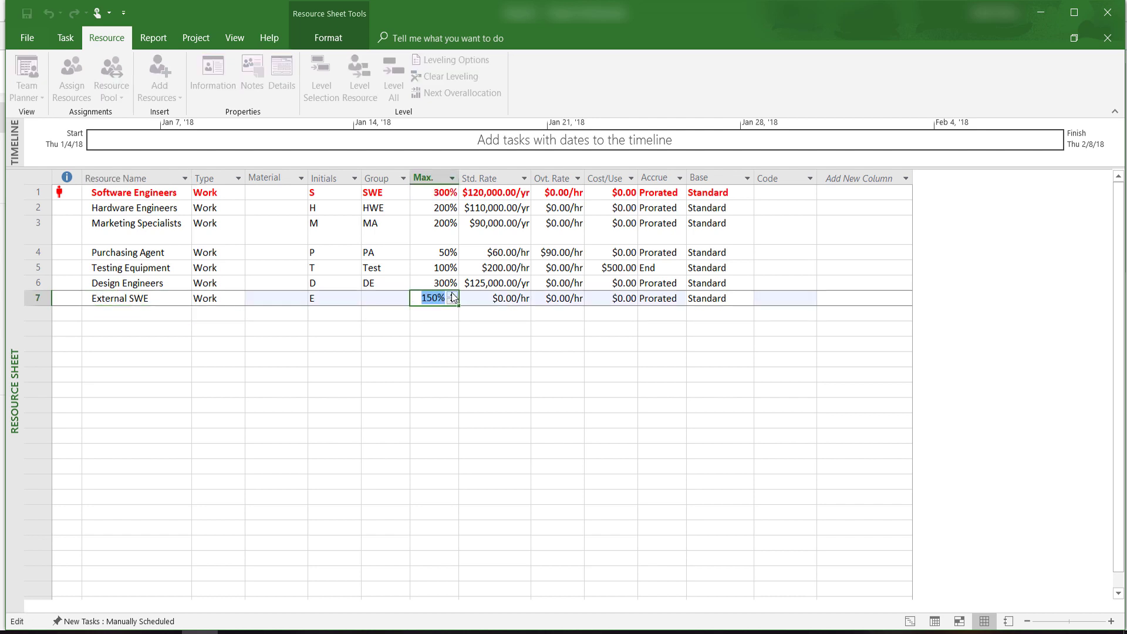
left_click(452, 295)
left_click(485, 300)
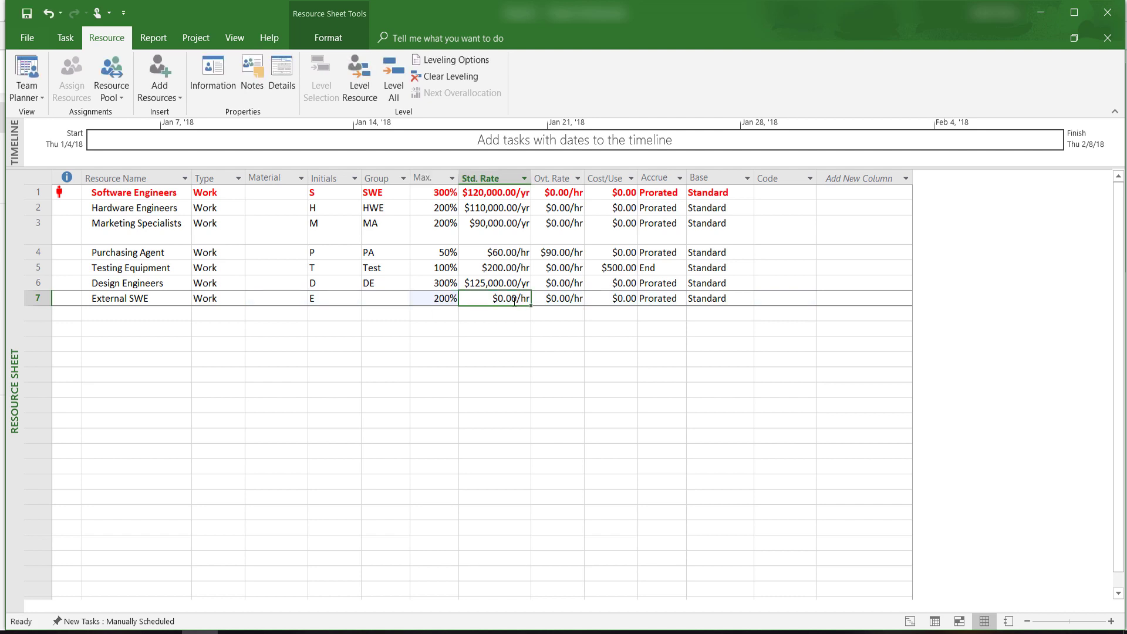
type("125")
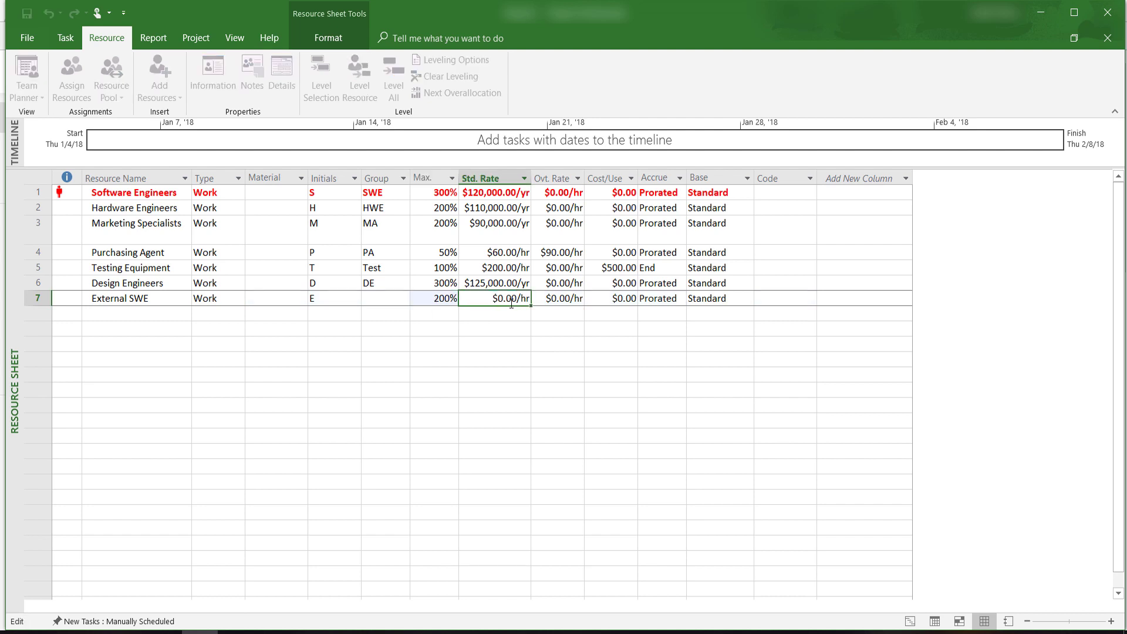
key("Return")
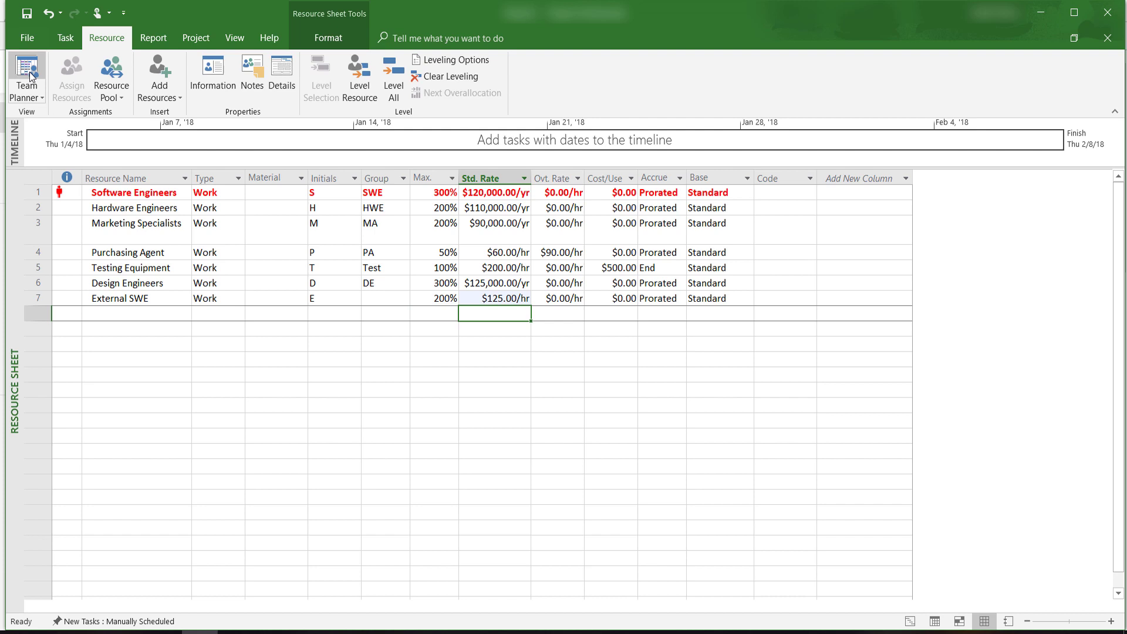
left_click(40, 101)
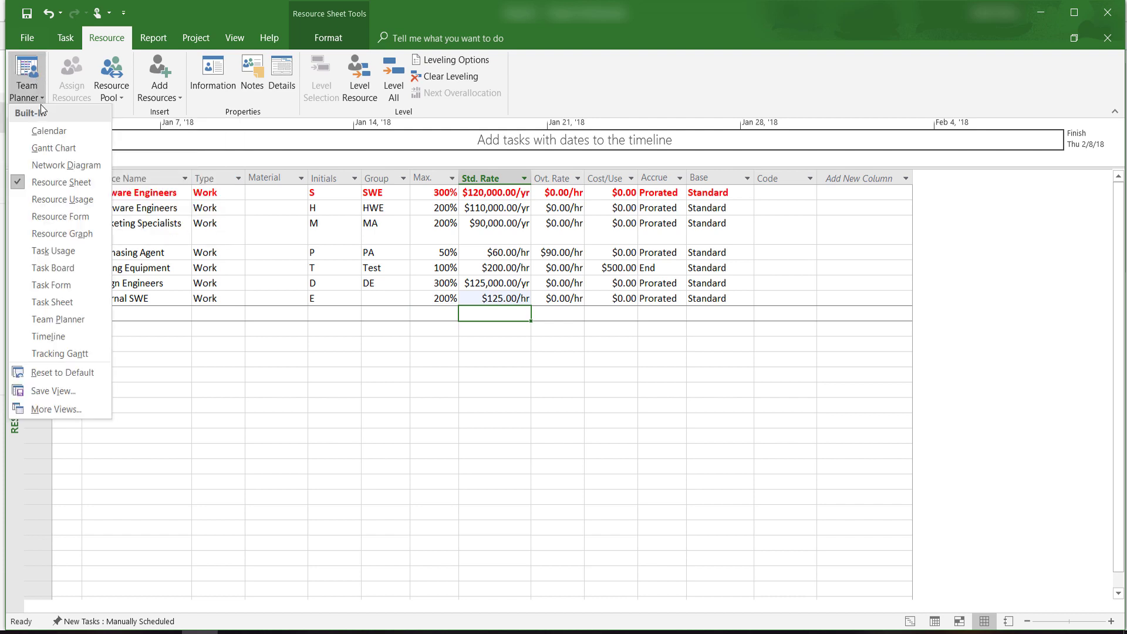
In the Gantt Chart, replace Software Engineers on Code B with External SWE at 200% units.
left_click(61, 152)
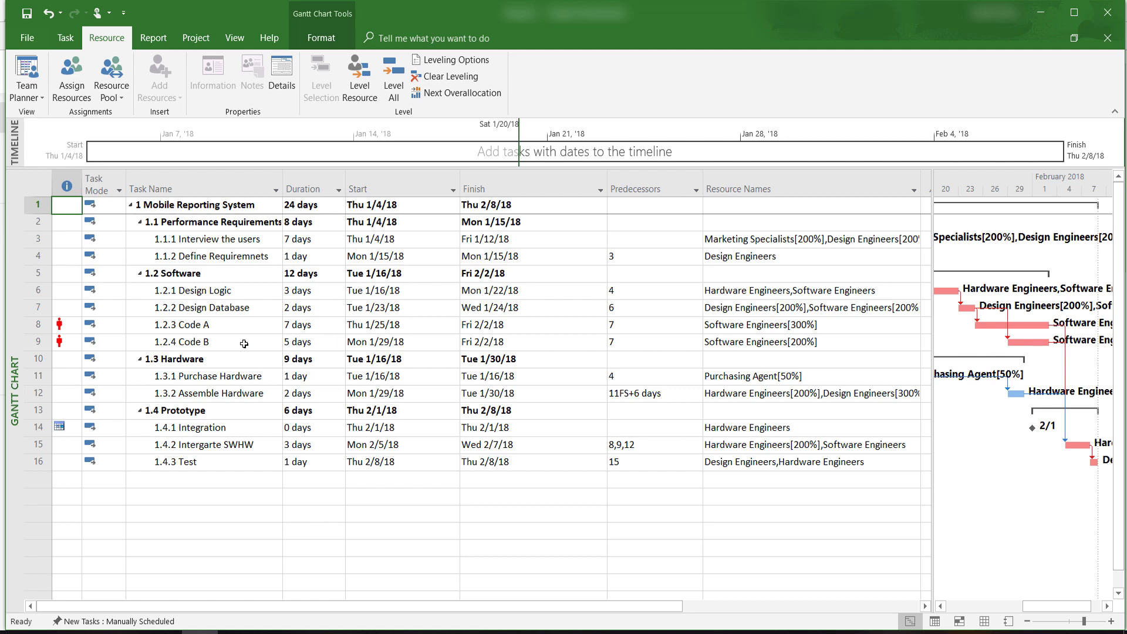
left_click(496, 342)
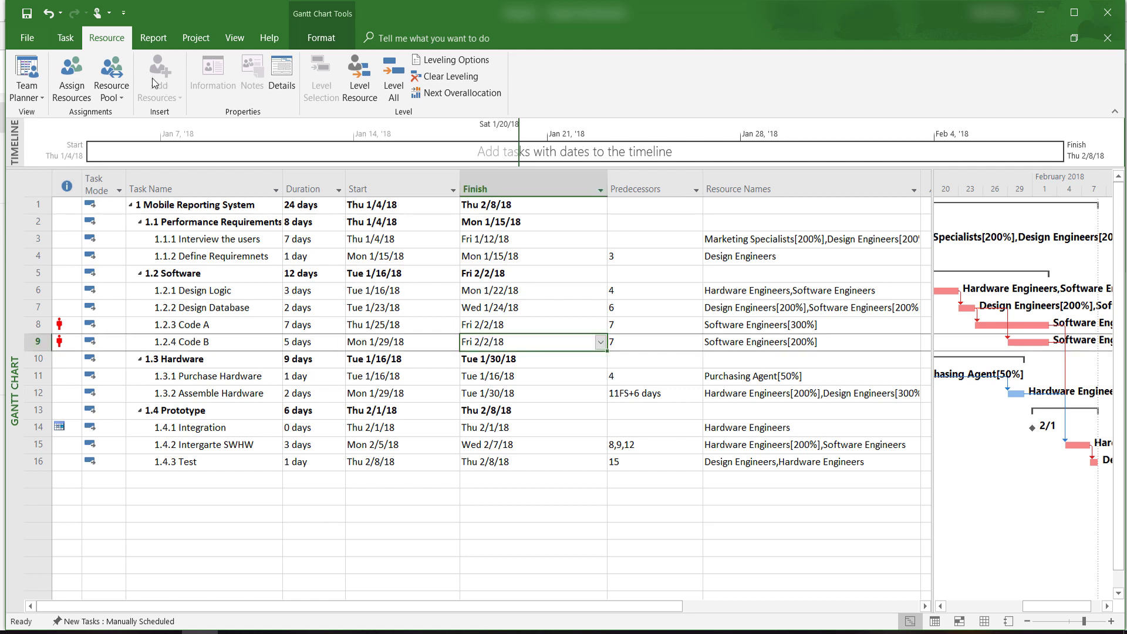
left_click(80, 84)
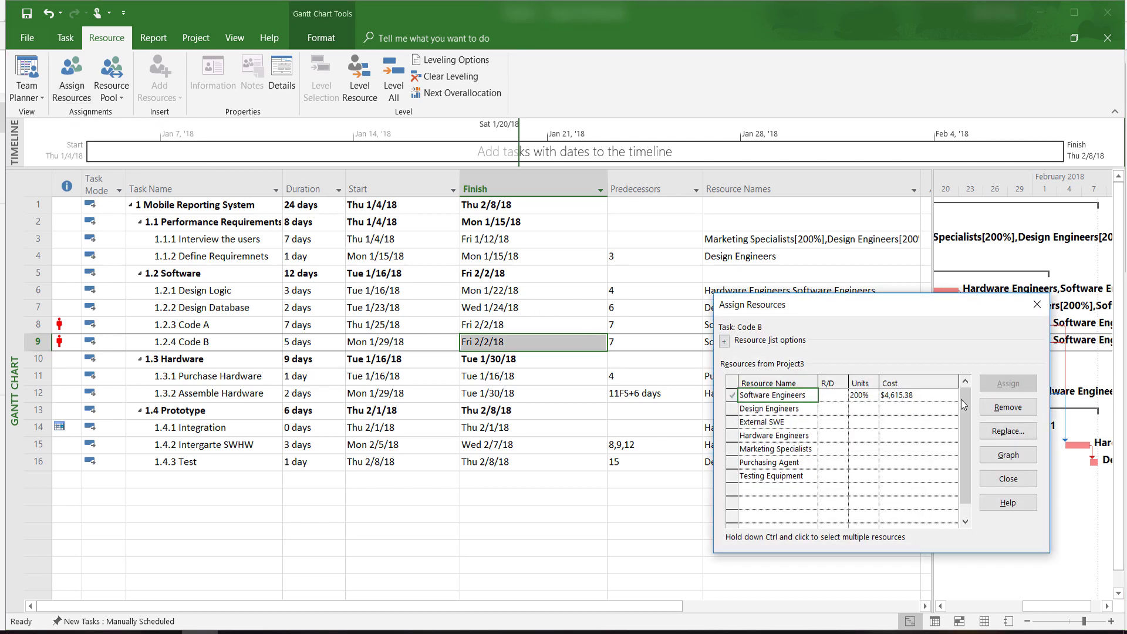
left_click(993, 409)
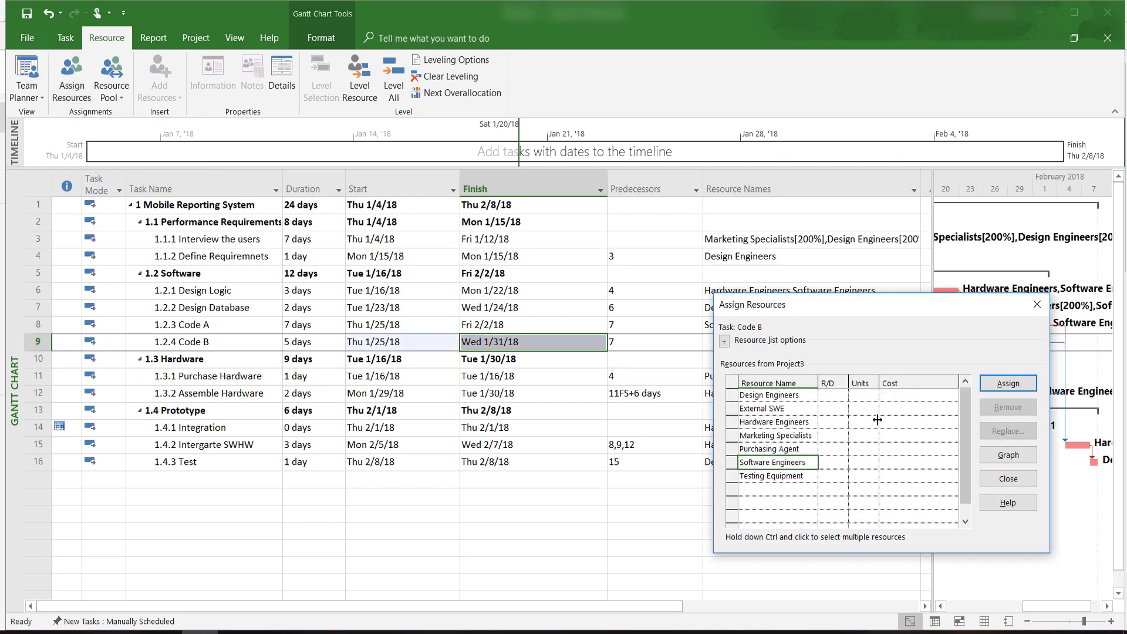
left_click(797, 411)
left_click(871, 410)
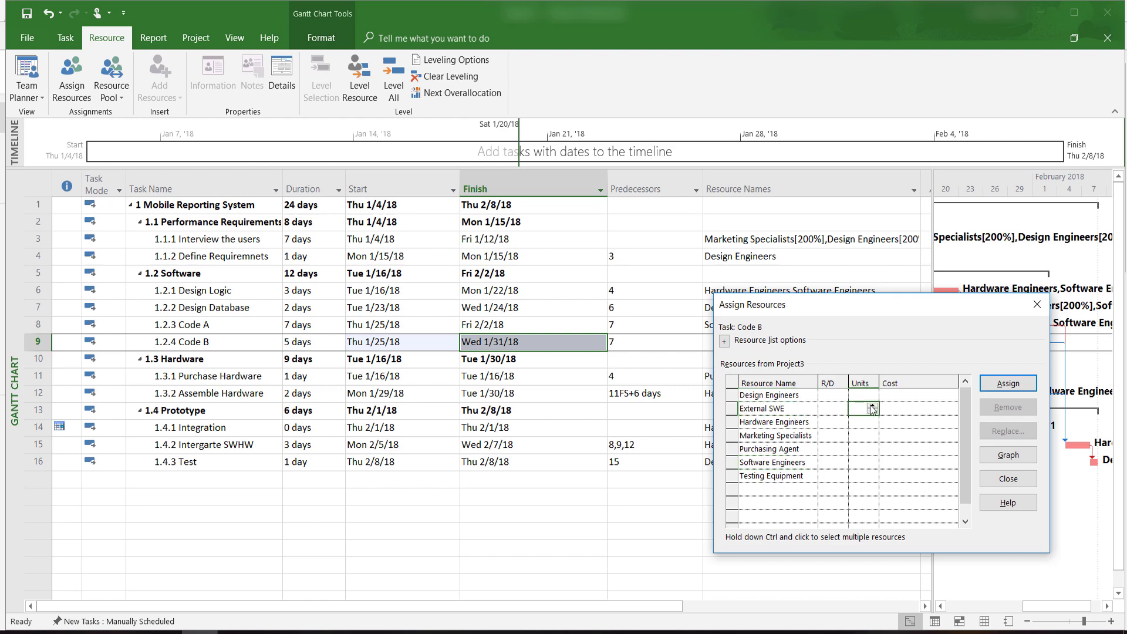
left_click(872, 408)
left_click(1008, 384)
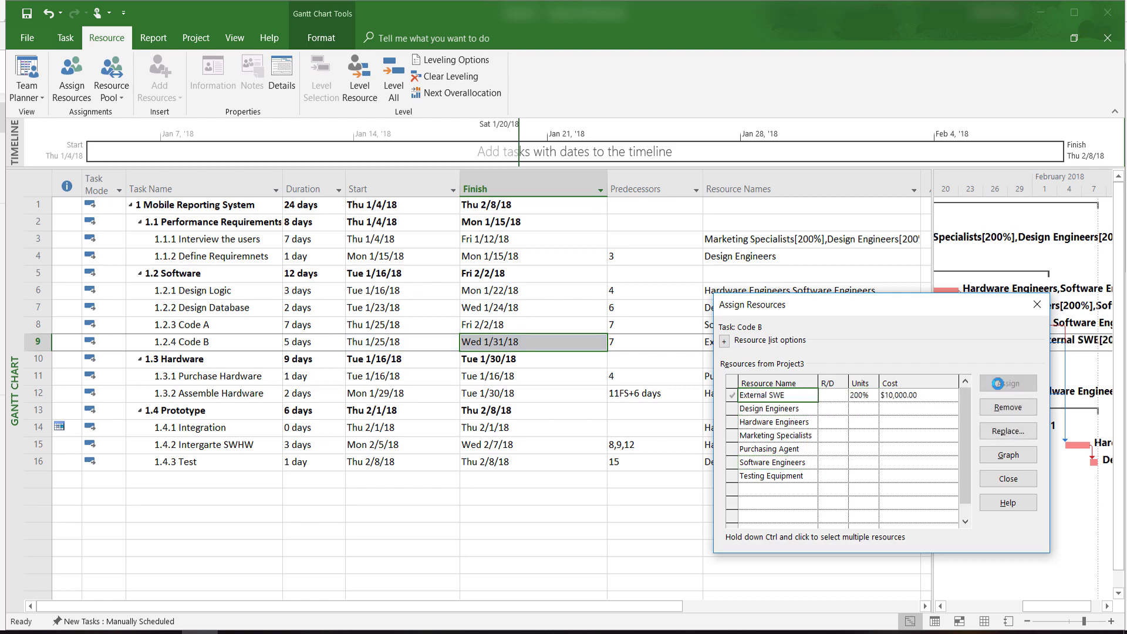
left_click(1007, 478)
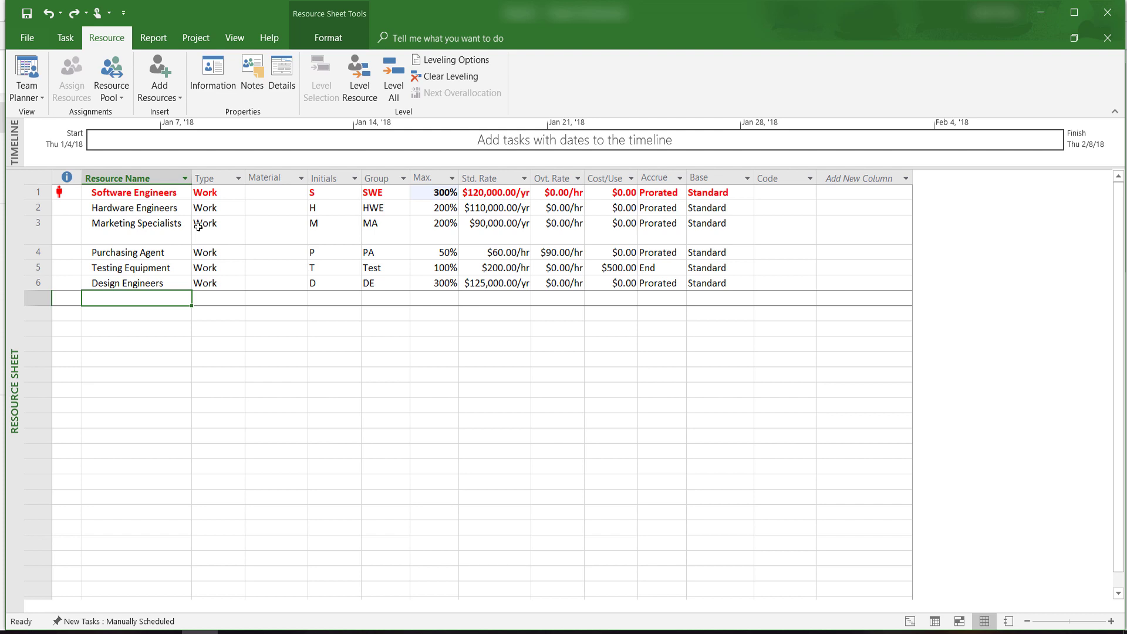
Return to the Gantt Chart and level the entire project, moving Code B to Feb 5–9.
left_click(59, 38)
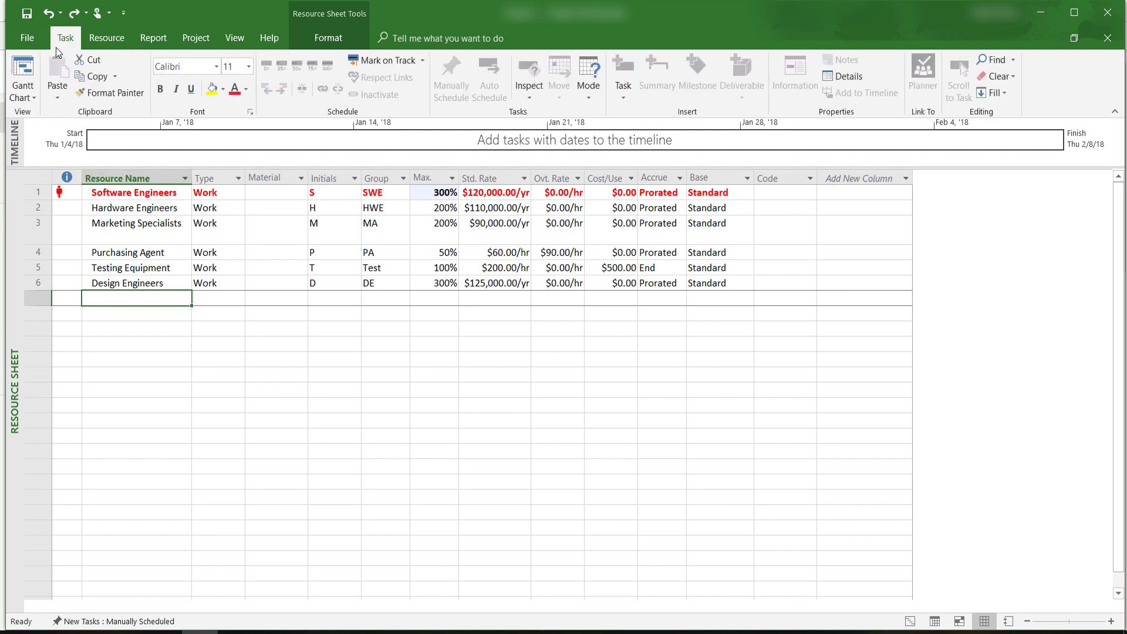
left_click(26, 94)
left_click(54, 148)
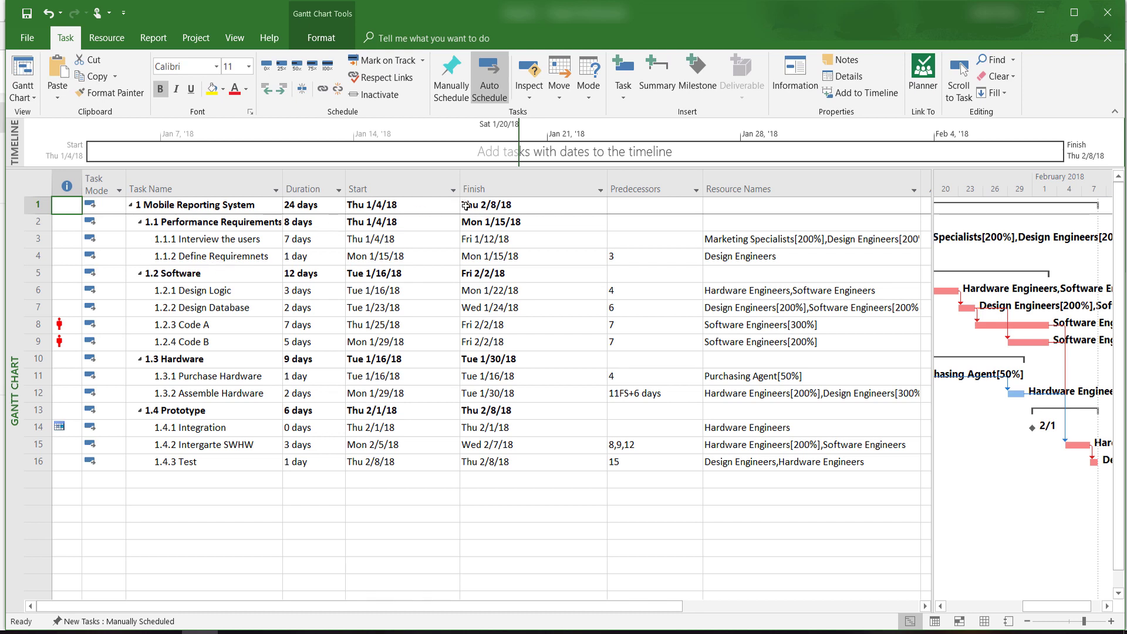
left_click(106, 38)
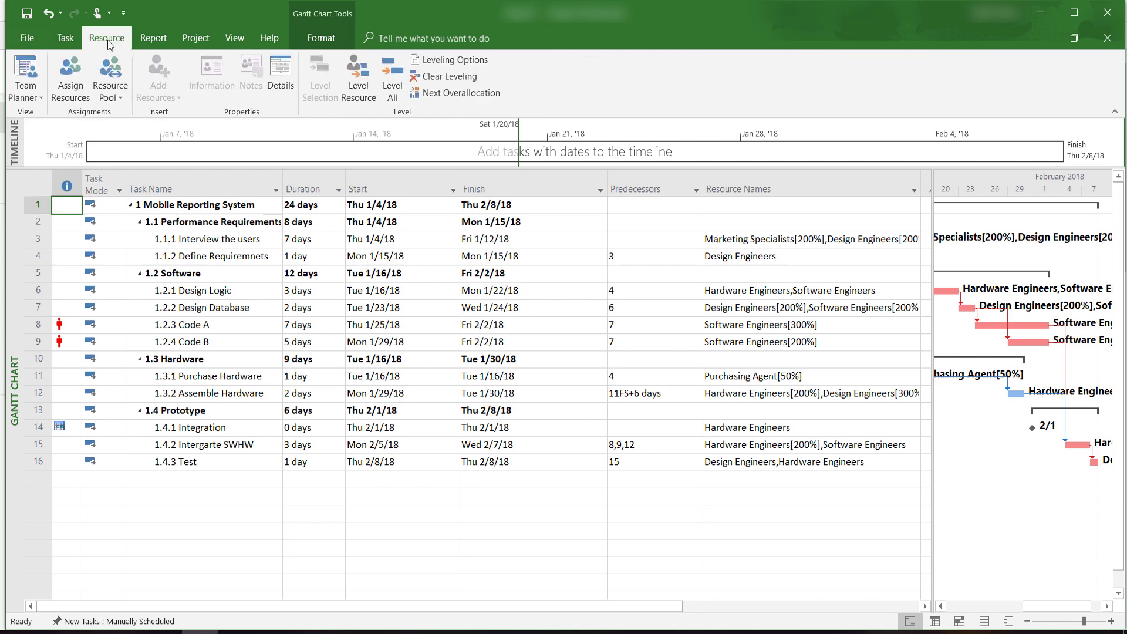
left_click(449, 60)
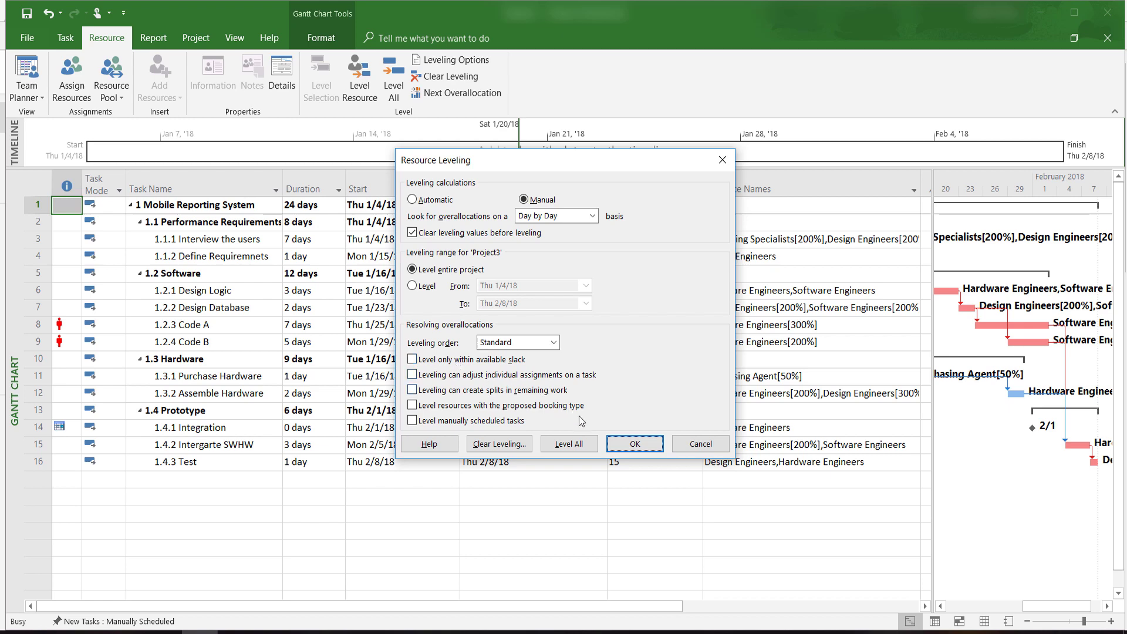
left_click(587, 444)
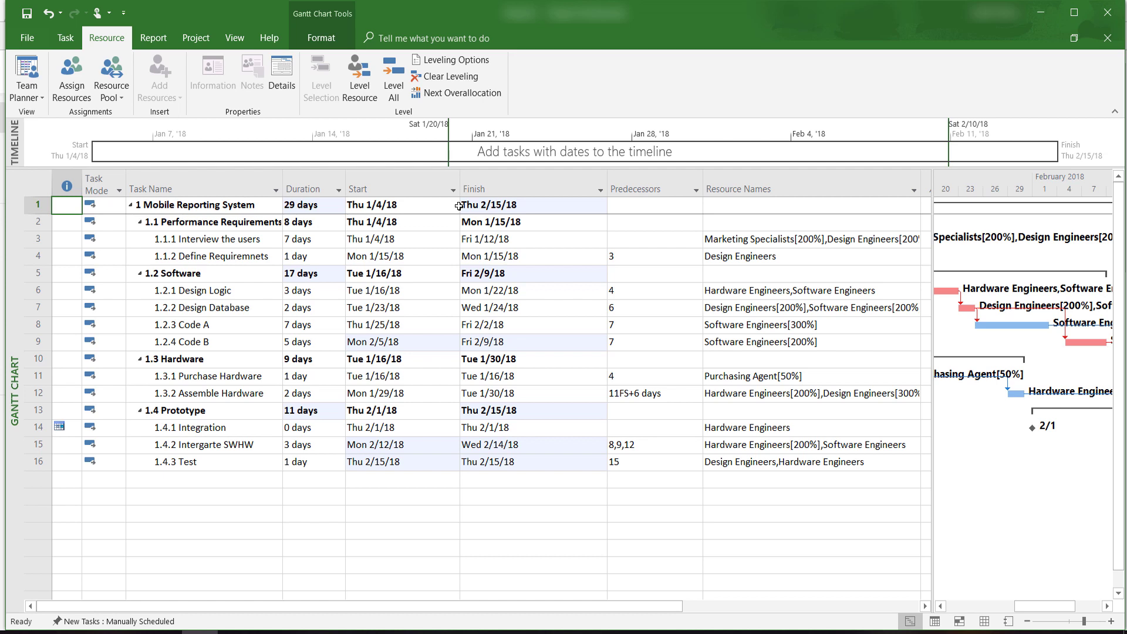
Open Resource Usage and scroll to February to see Code B starting Feb 5 after Code A.
left_click(27, 93)
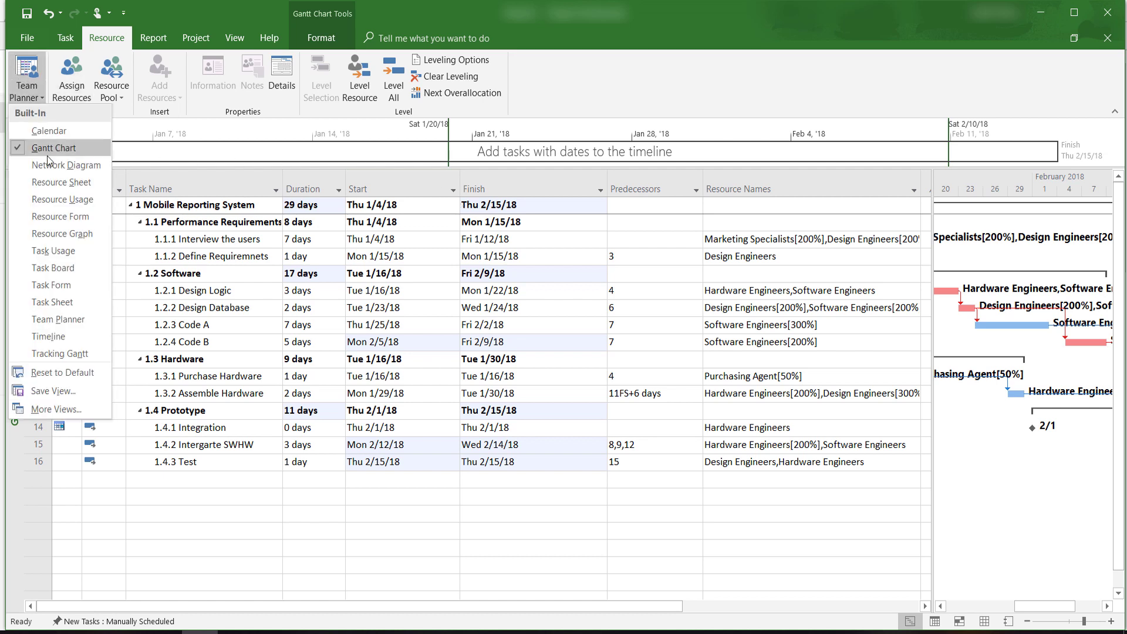
left_click(57, 198)
left_click_drag(734, 614, 788, 613)
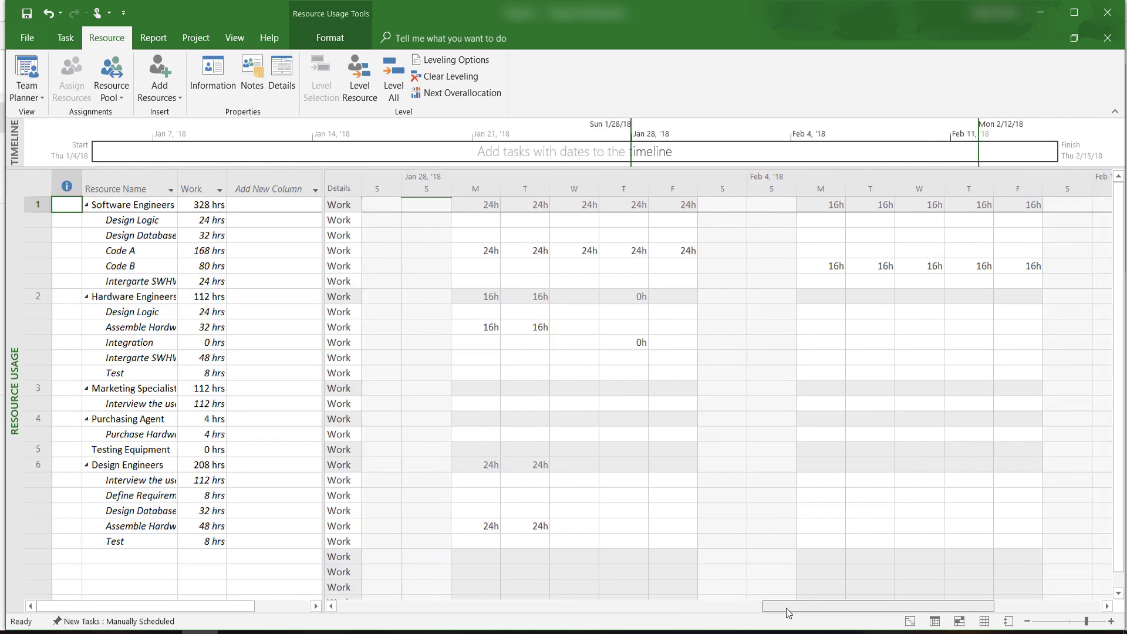